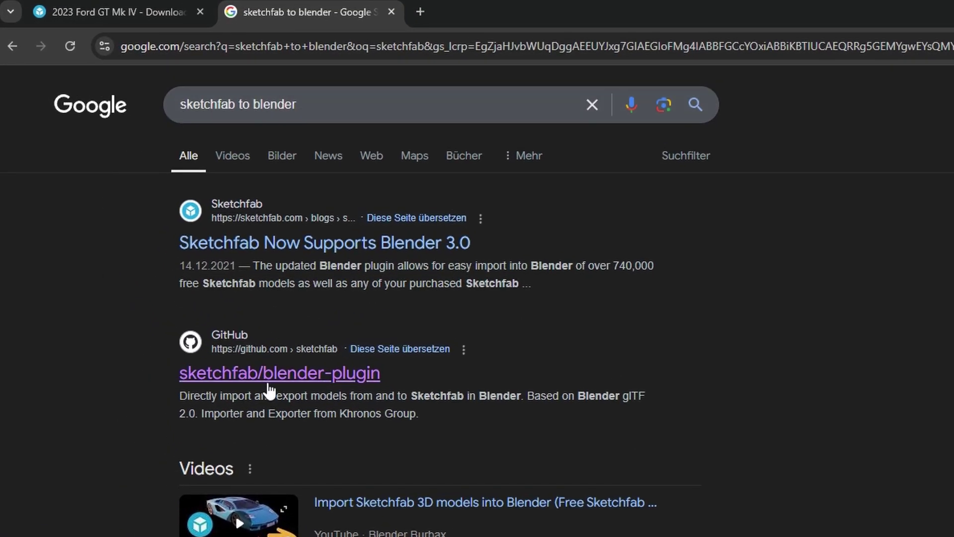
# Step: Open the sketchfab/blender-plugin GitHub repository and reveal its Download ZIP option
pyautogui.click(268, 383)
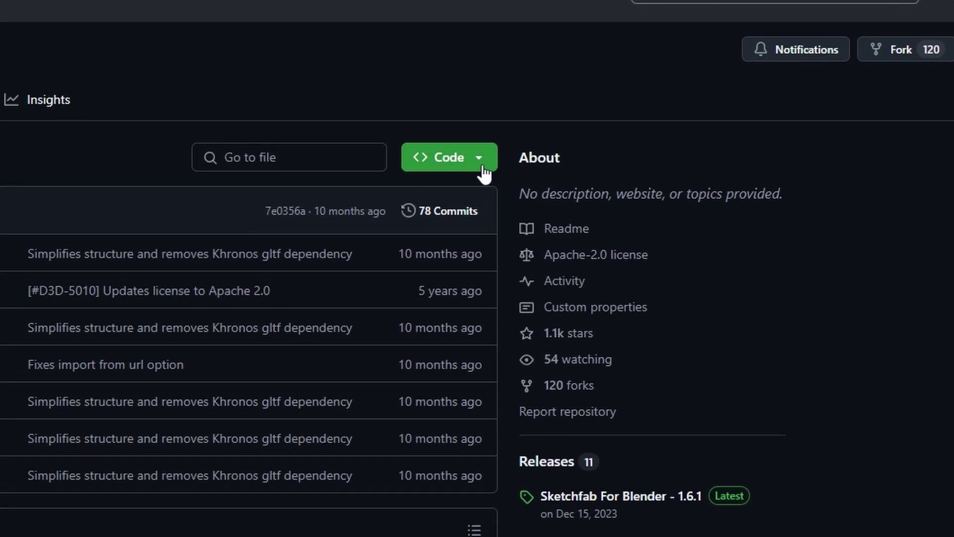
pyautogui.click(482, 169)
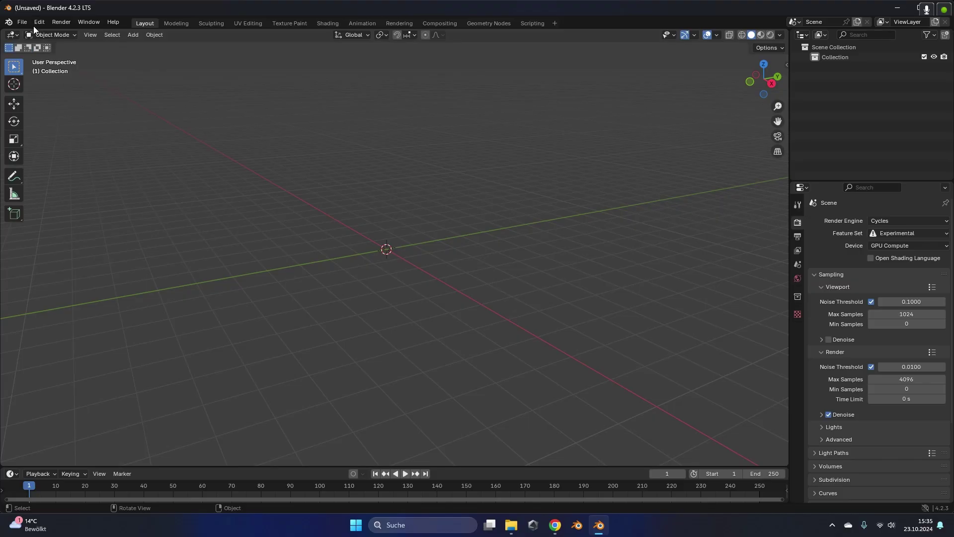
# Step: Install Sketchfab Plugin 1.6.1 from the downloaded ZIP in Preferences > Add-ons and enable it
pyautogui.click(22, 31)
pyautogui.moveTo(39, 32)
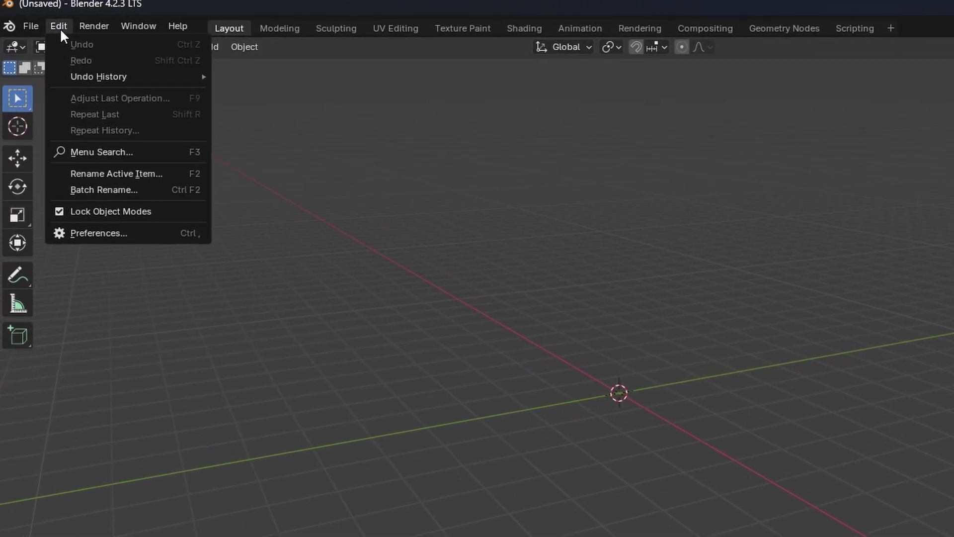
pyautogui.click(117, 242)
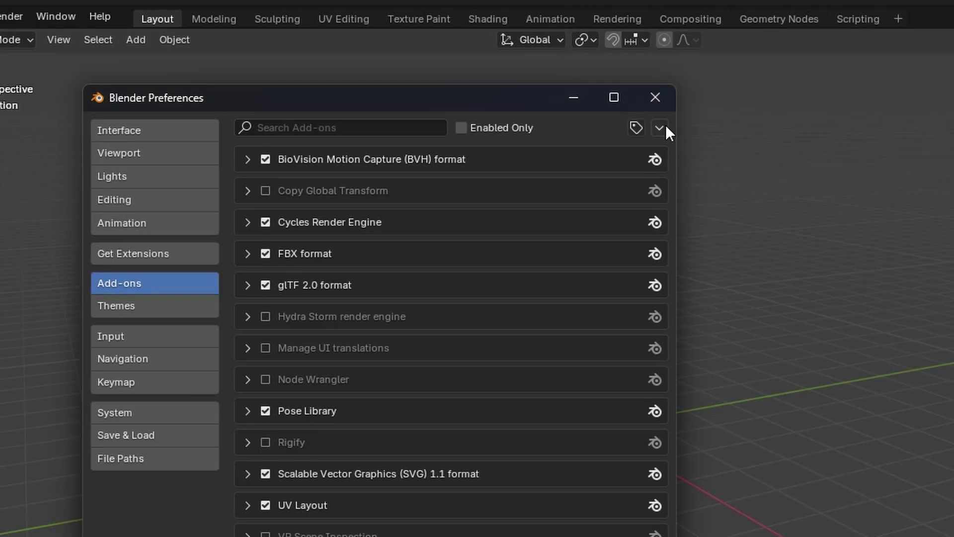
pyautogui.click(665, 126)
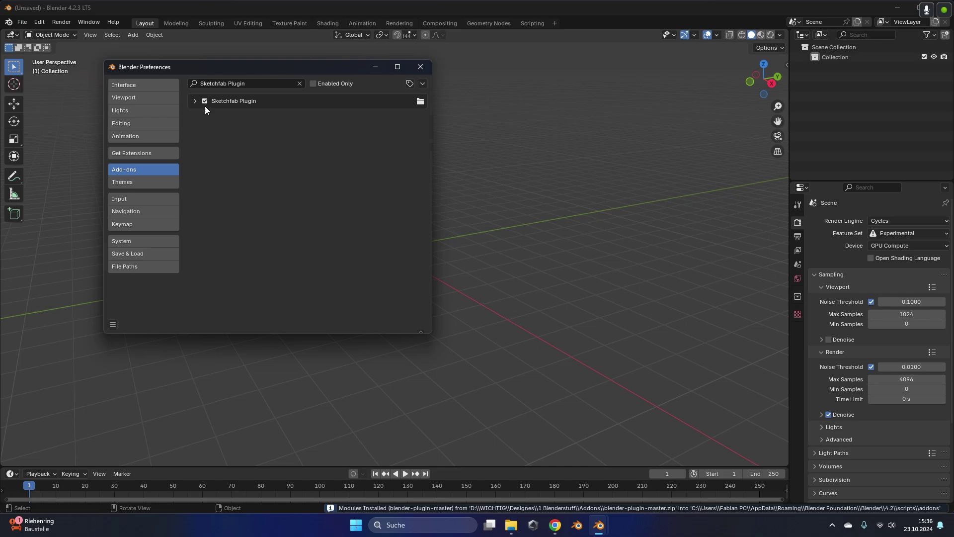
pyautogui.click(195, 101)
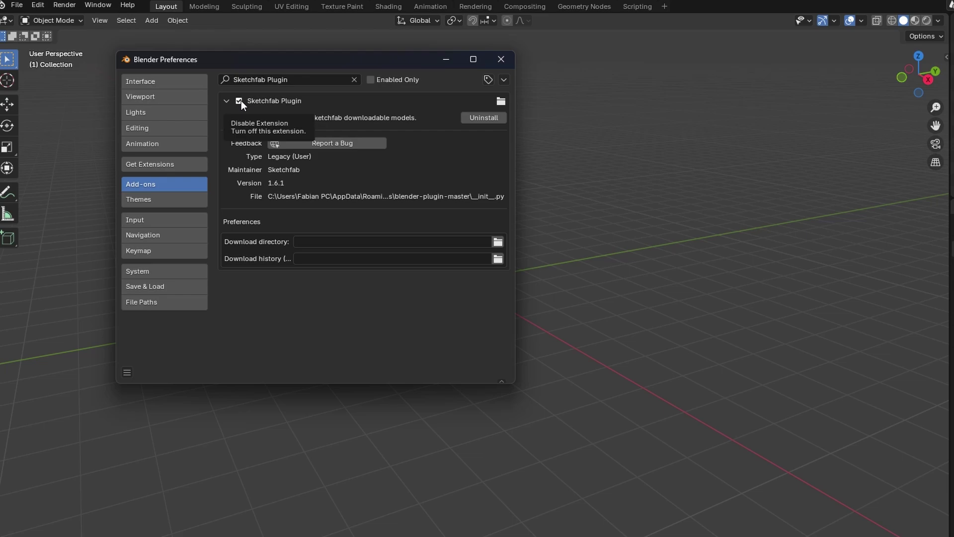
pyautogui.click(501, 59)
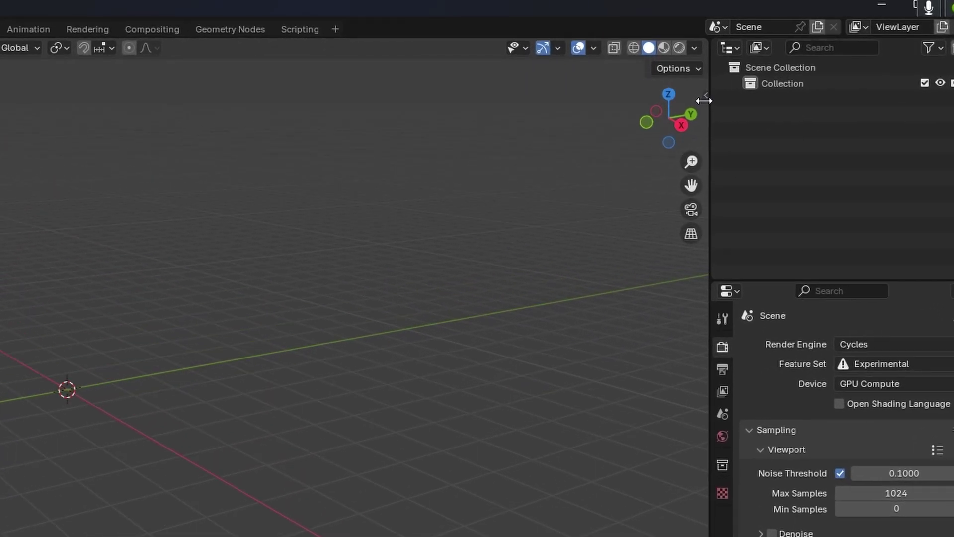
# Step: Activate the Sketchfab add-on in the viewport sidebar for its login form, then open Sketchfab signup
pyautogui.click(705, 96)
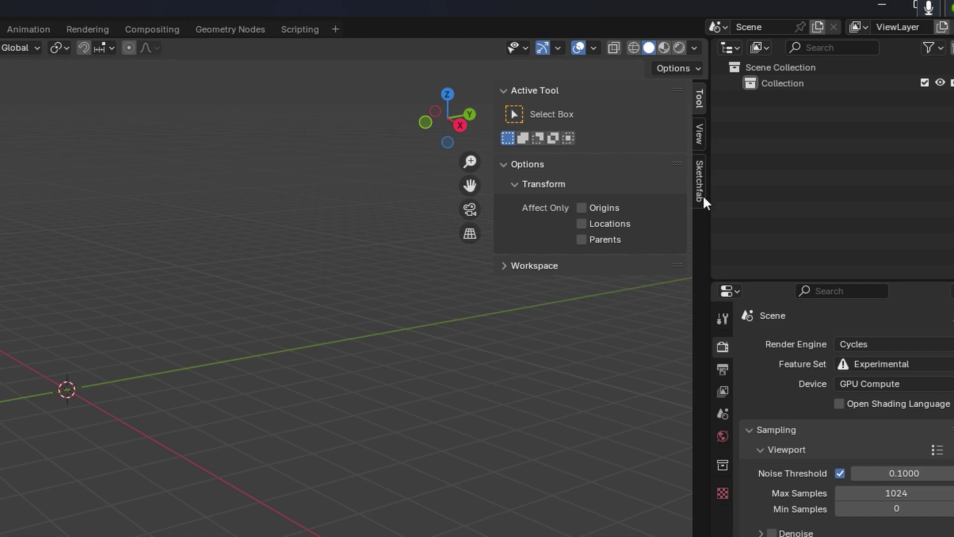
pyautogui.click(700, 181)
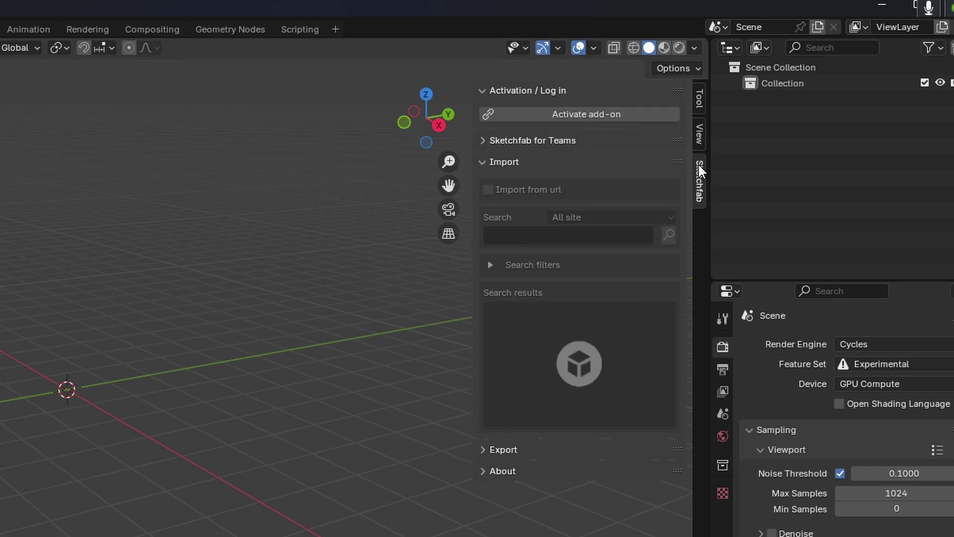
pyautogui.click(564, 112)
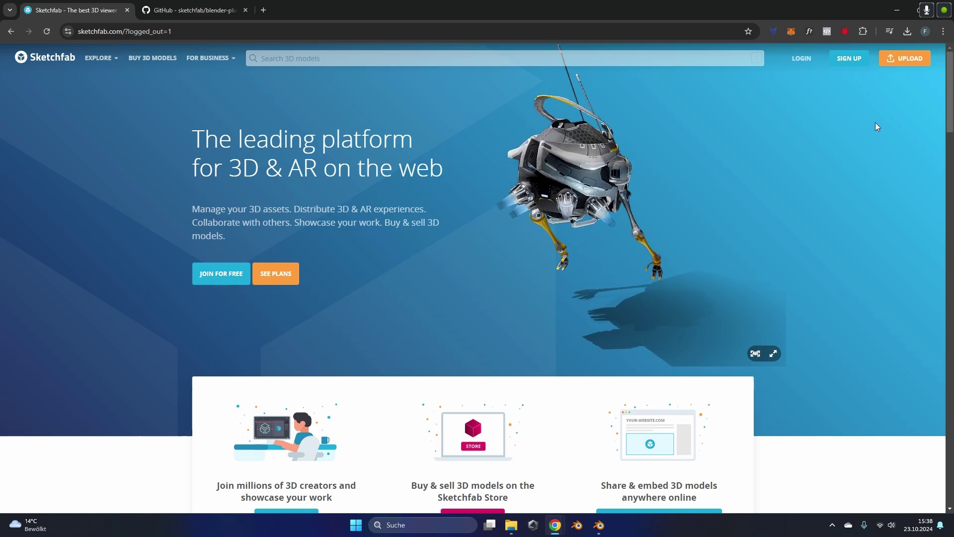
pyautogui.click(845, 59)
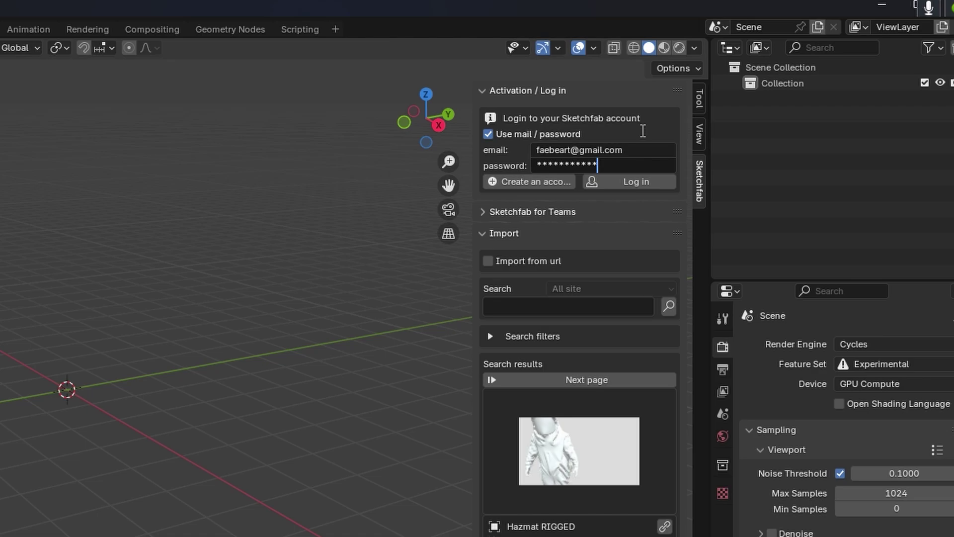
# Step: Log the add-on into the Sketchfab account and return to Chrome's popular models page
pyautogui.click(631, 181)
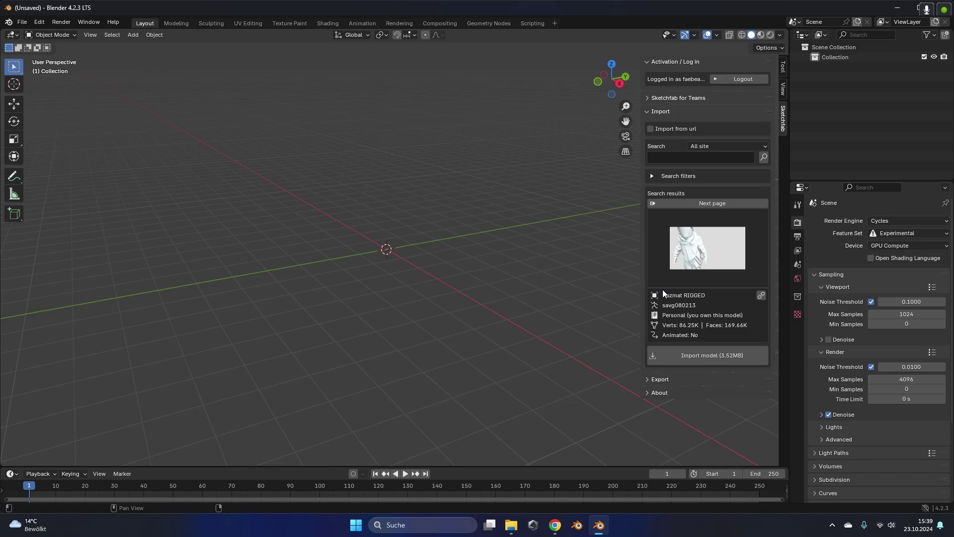
pyautogui.click(555, 524)
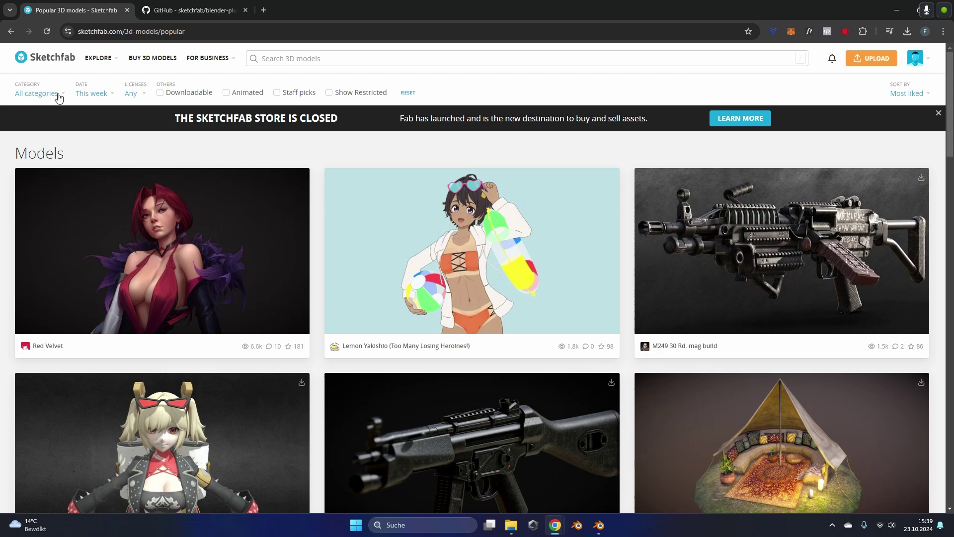
# Step: Search Sketchfab for 'car' limited to downloadable models, browse results and try the Car Scene download
pyautogui.click(299, 59)
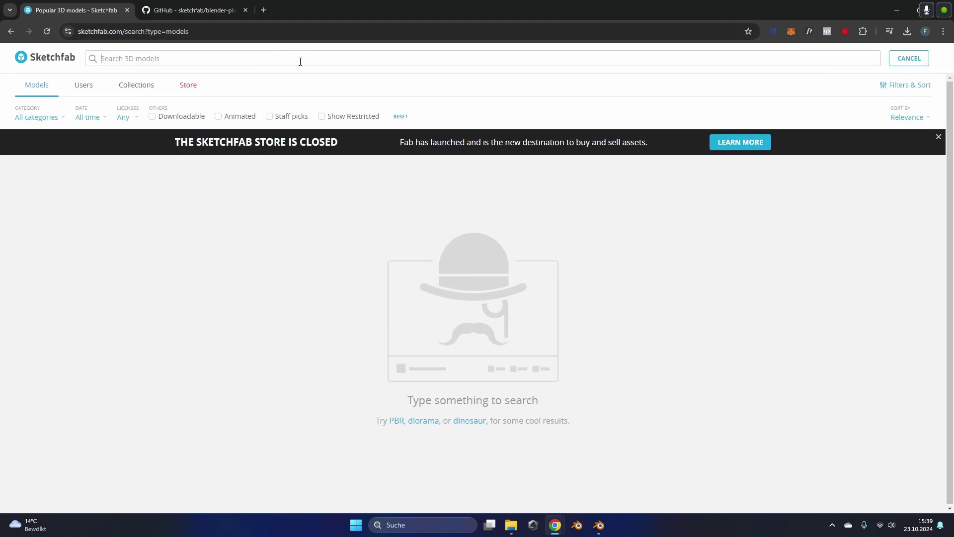
pyautogui.write('car')
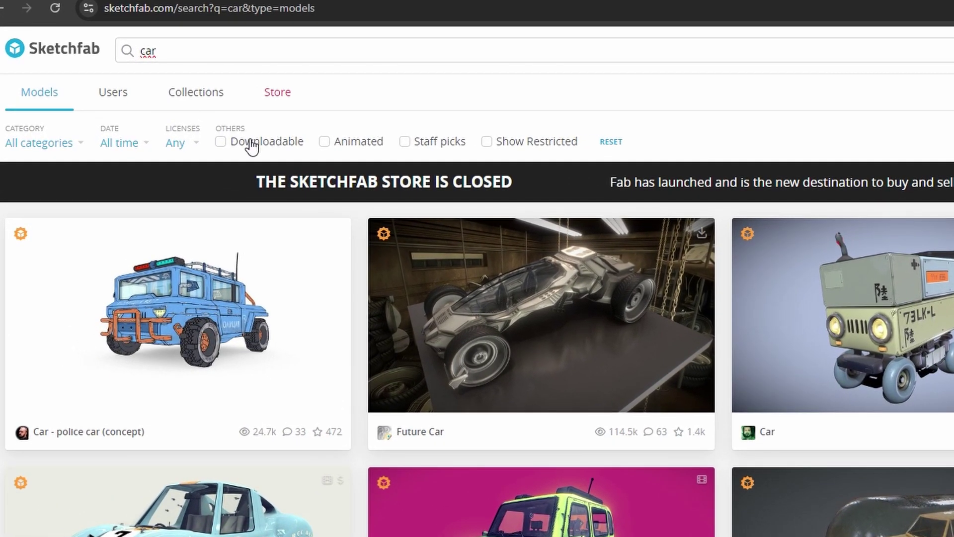
pyautogui.click(252, 144)
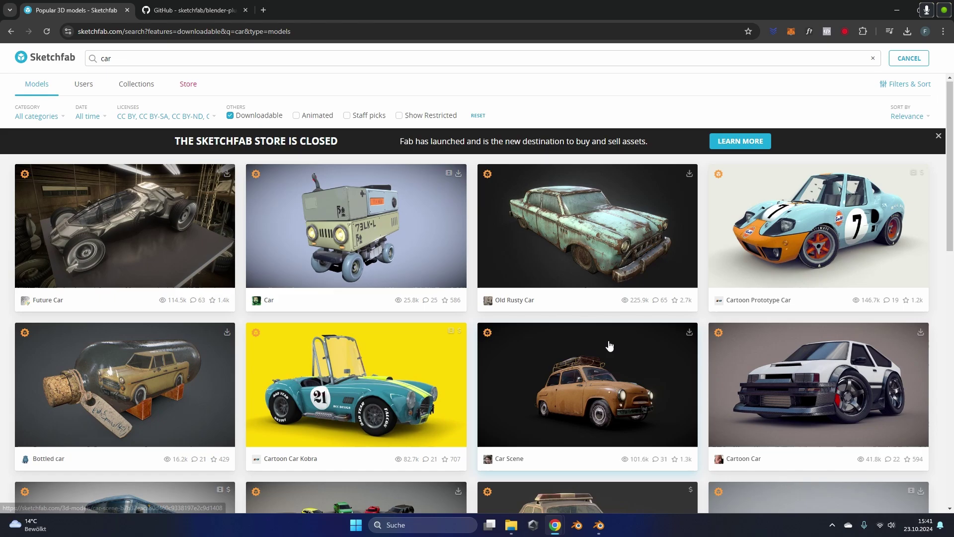
pyautogui.scroll(-4, 933, 498)
pyautogui.scroll(3, 608, 343)
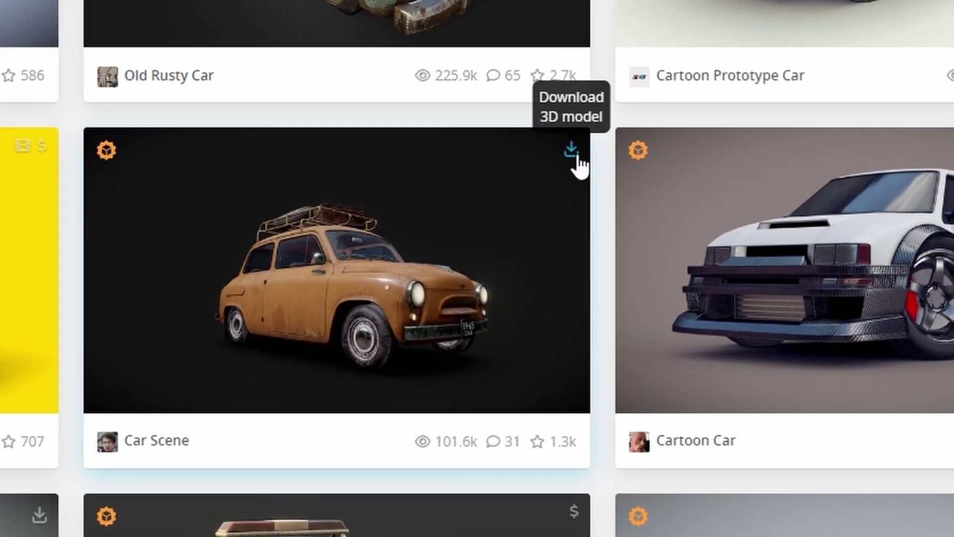
pyautogui.click(572, 152)
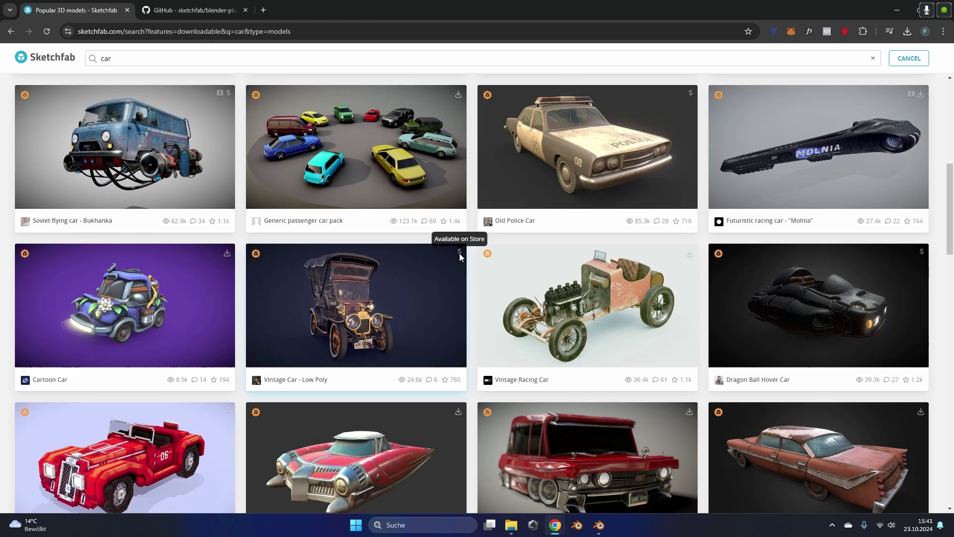
# Step: Turn off the Downloadable filter and scroll down to the (FREE) Porsche 911 Carrera 4S
pyautogui.scroll(8, 264, 121)
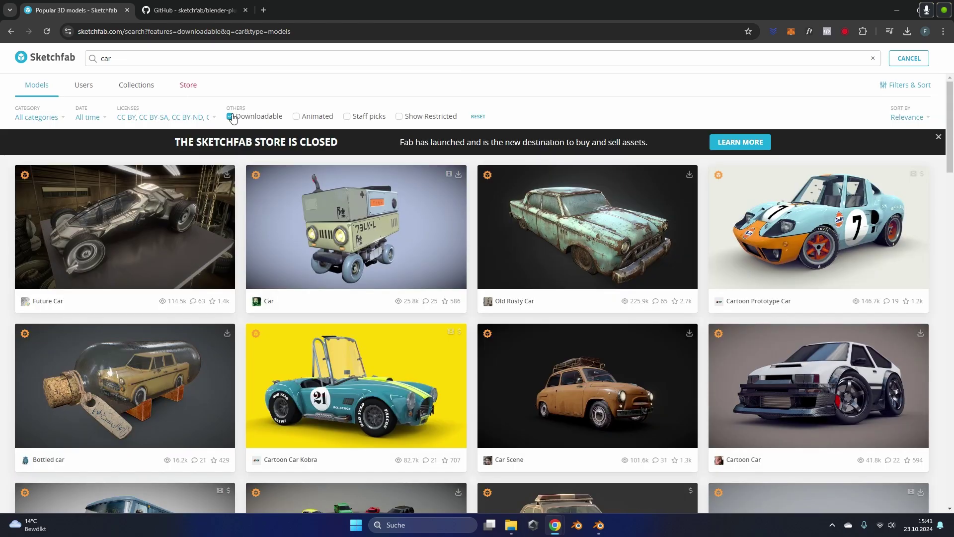
pyautogui.click(263, 120)
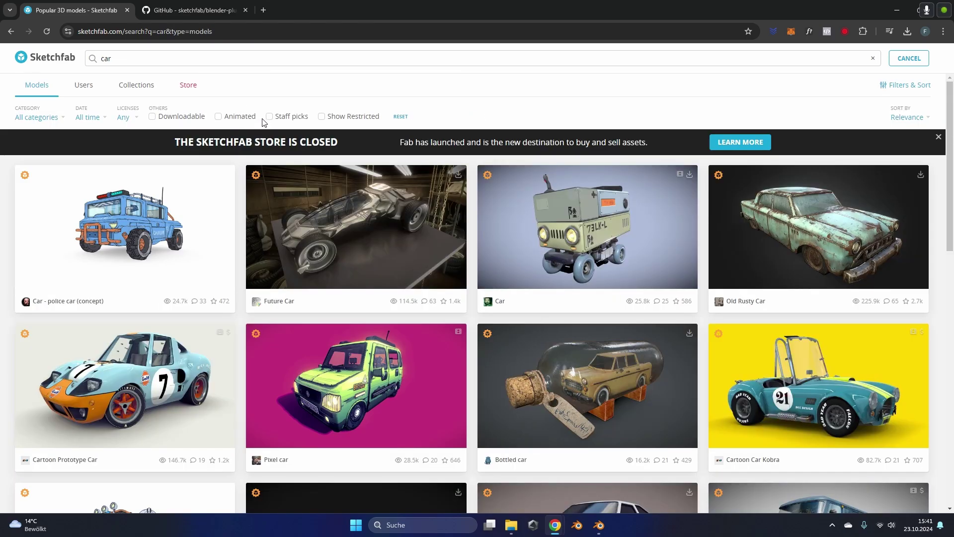
pyautogui.scroll(-10, 517, 204)
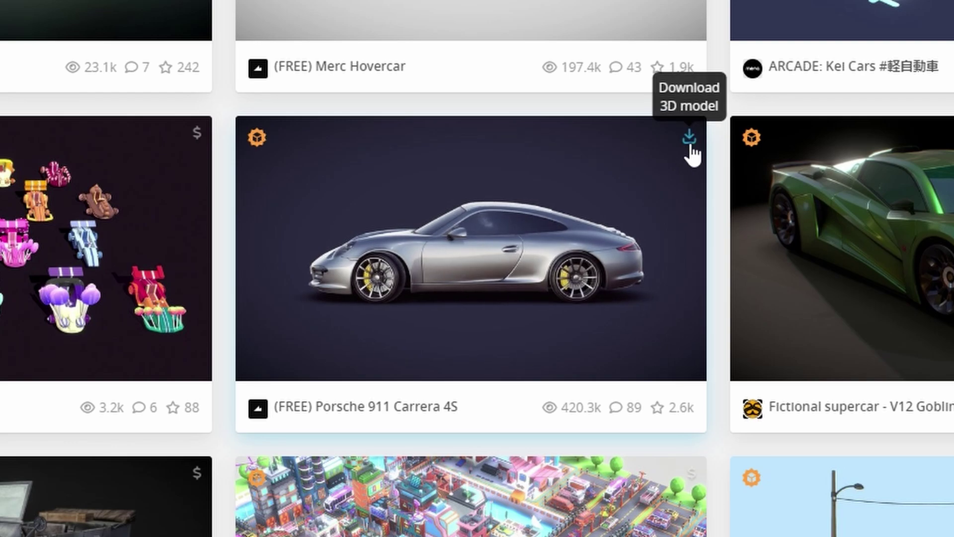
# Step: Open the (FREE) Porsche 911 Carrera 4S page and check its download formats and licence
pyautogui.click(476, 209)
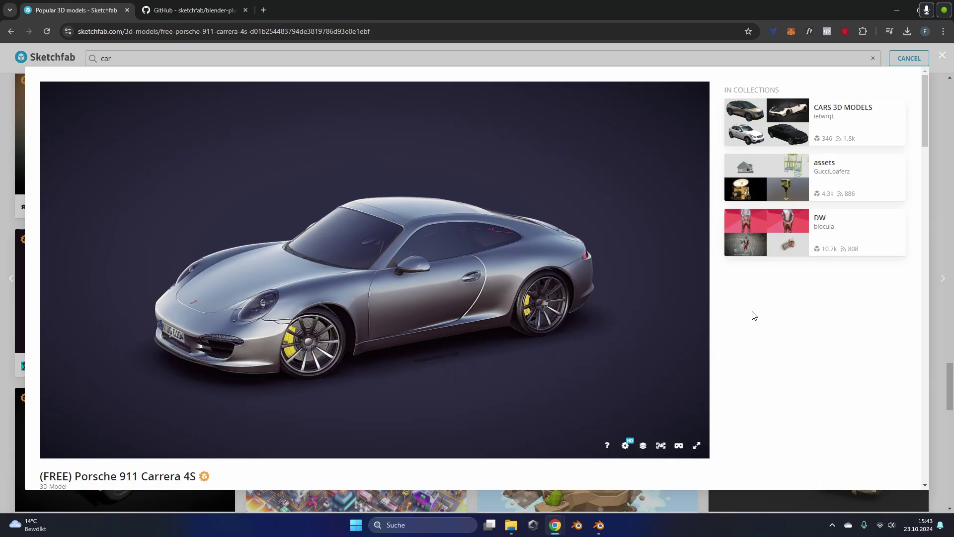
pyautogui.scroll(-2, 745, 312)
pyautogui.click(67, 437)
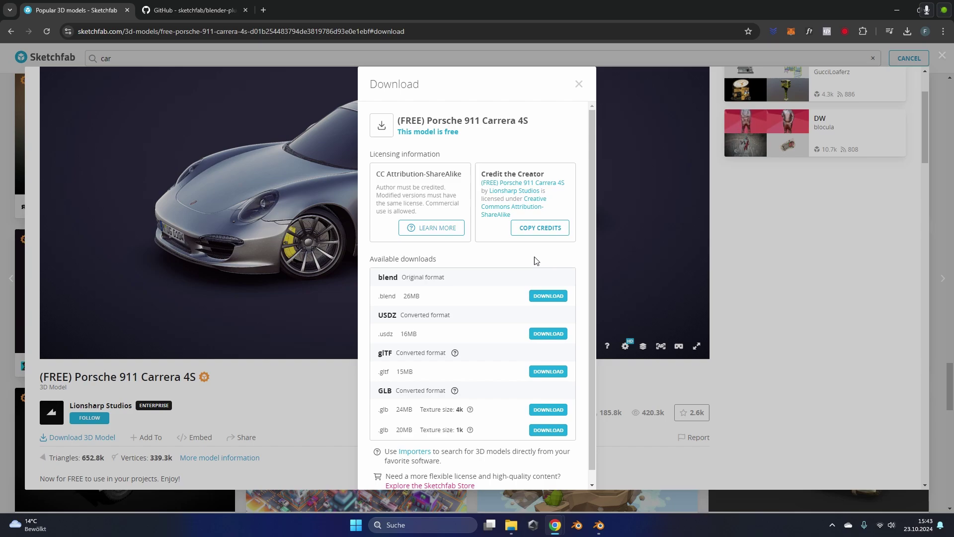
pyautogui.click(578, 84)
# Step: Copy the Porsche model page's web address and switch back to Blender
pyautogui.scroll(2, 741, 236)
pyautogui.click(169, 32)
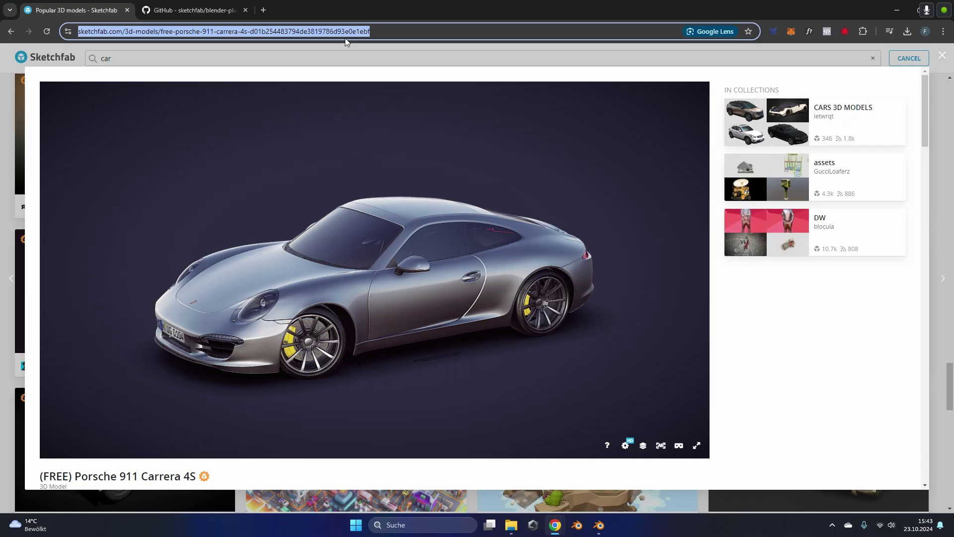
pyautogui.hotkey('alt', 'Tab')
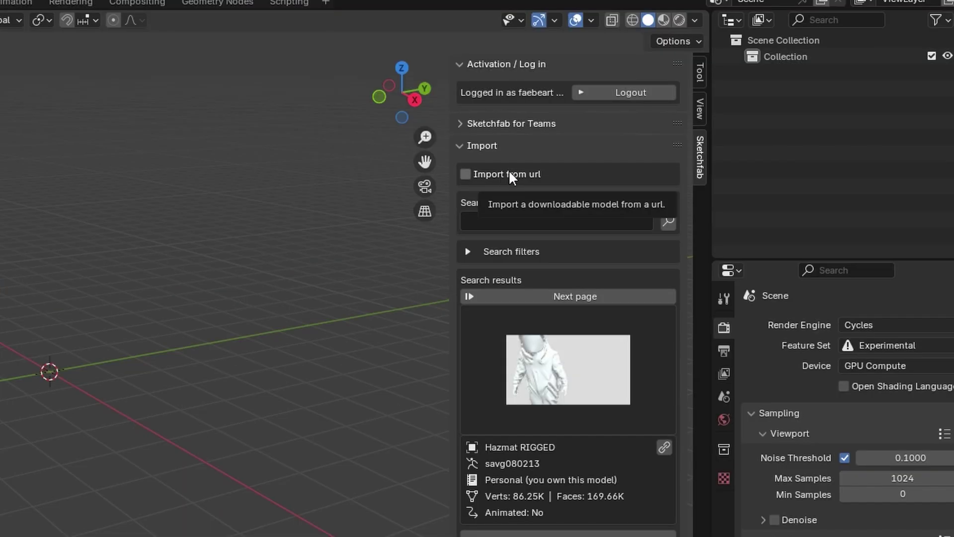
# Step: Enable Import from url, paste the Porsche page address, and import the model
pyautogui.click(669, 130)
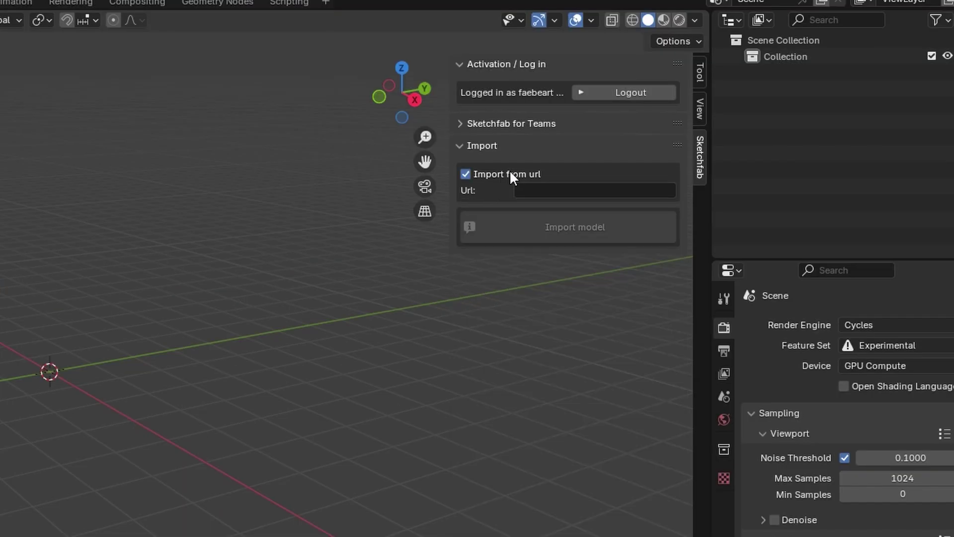
pyautogui.click(574, 187)
pyautogui.hotkey('ctrl', 'v')
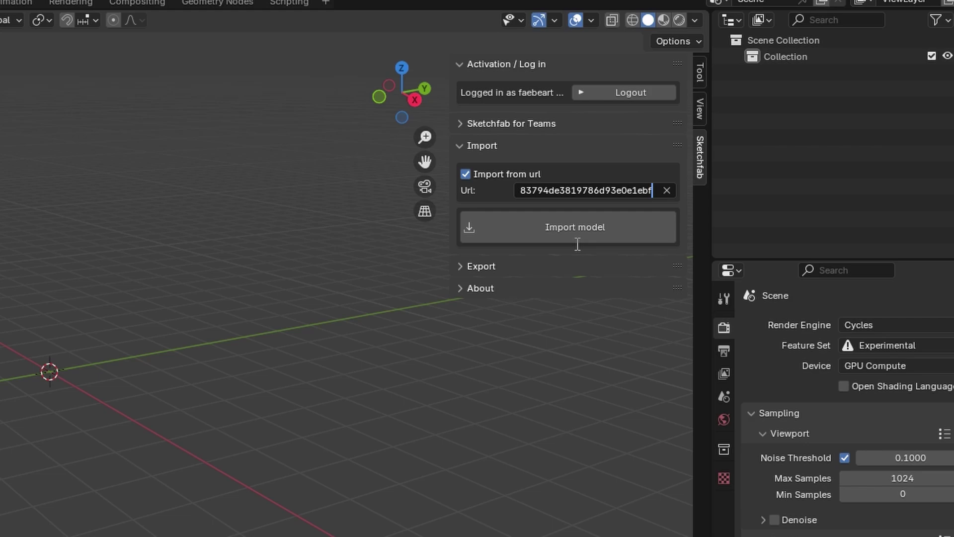
pyautogui.press('Return')
pyautogui.click(572, 223)
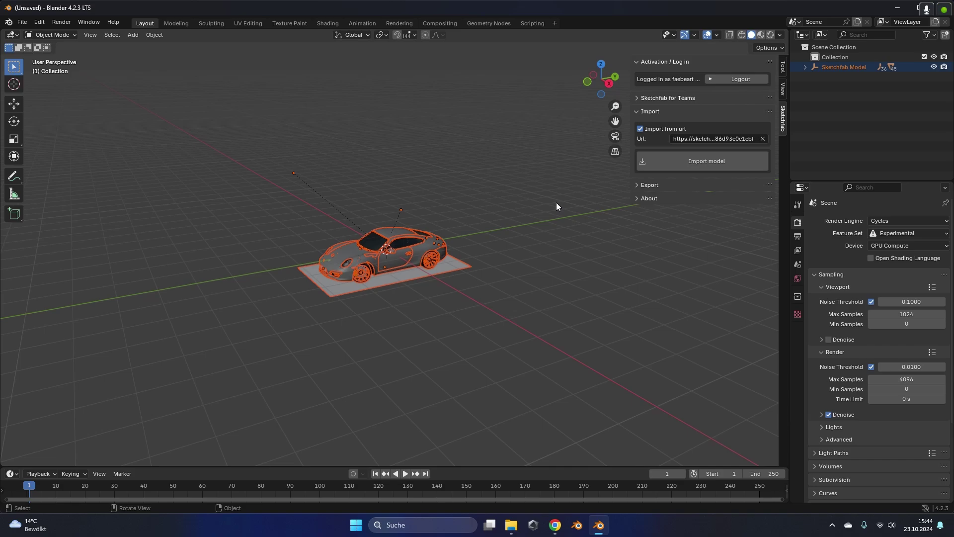
# Step: Zoom in on the Porsche and switch to Material Preview shading to show its textures
pyautogui.scroll(5, 403, 256)
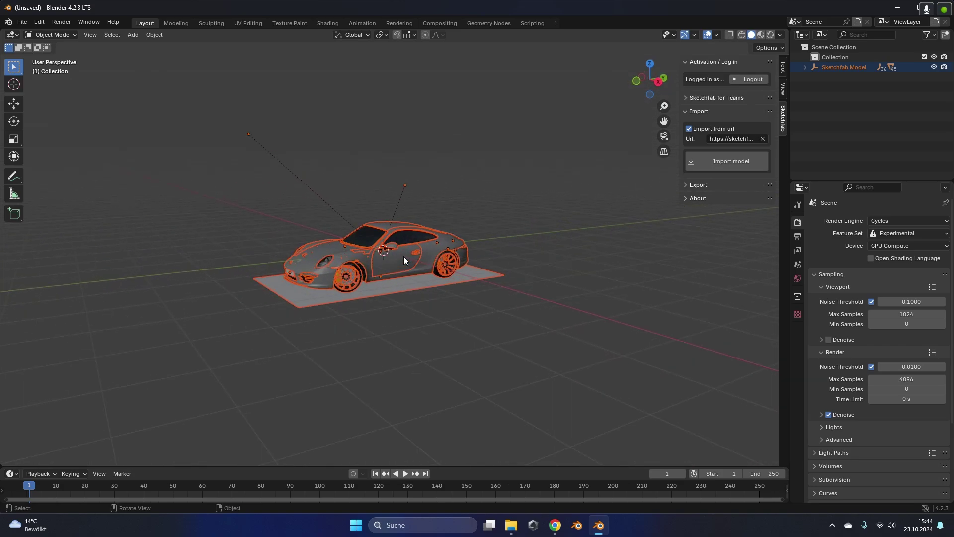
pyautogui.moveTo(386, 260); pyautogui.dragTo(427, 234, button='middle')
pyautogui.click(759, 36)
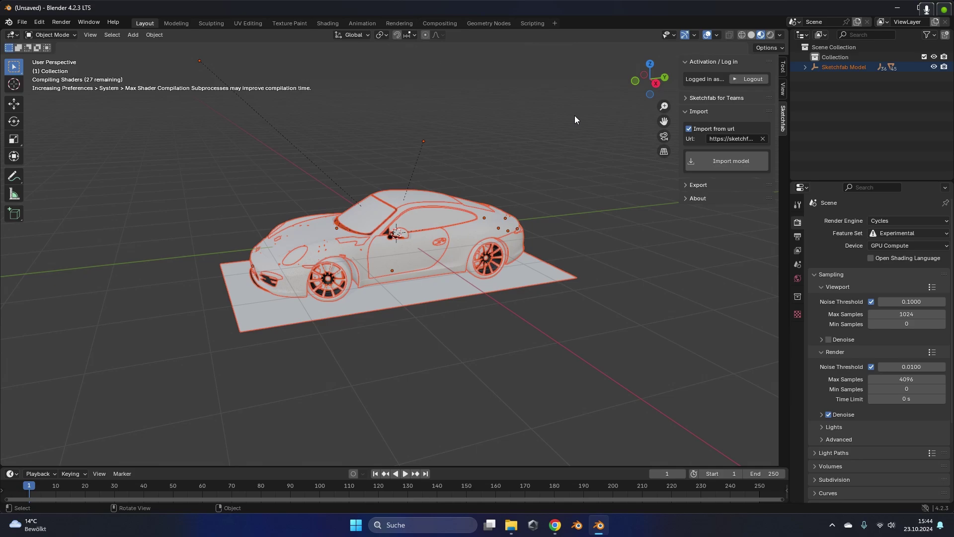
# Step: Hide viewport overlays, deselect the car, and orbit to view the whole textured Porsche
pyautogui.click(478, 160)
pyautogui.hotkey('shift', 'alt', 'z')
pyautogui.moveTo(478, 160); pyautogui.dragTo(355, 275, button='middle')
pyautogui.scroll(4, 416, 273)
pyautogui.scroll(3, 356, 275)
pyautogui.scroll(-5, 439, 228)
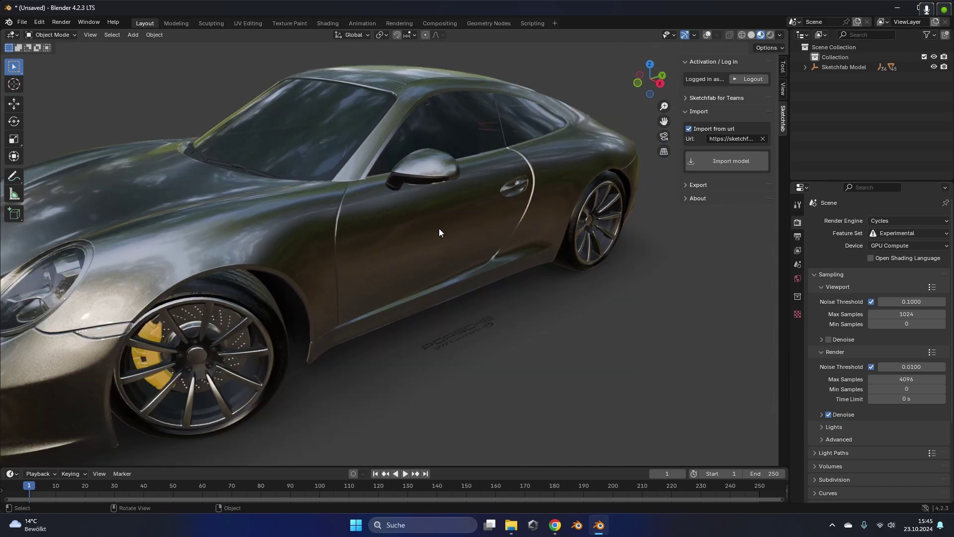
pyautogui.moveTo(458, 224); pyautogui.dragTo(457, 249, button='middle')
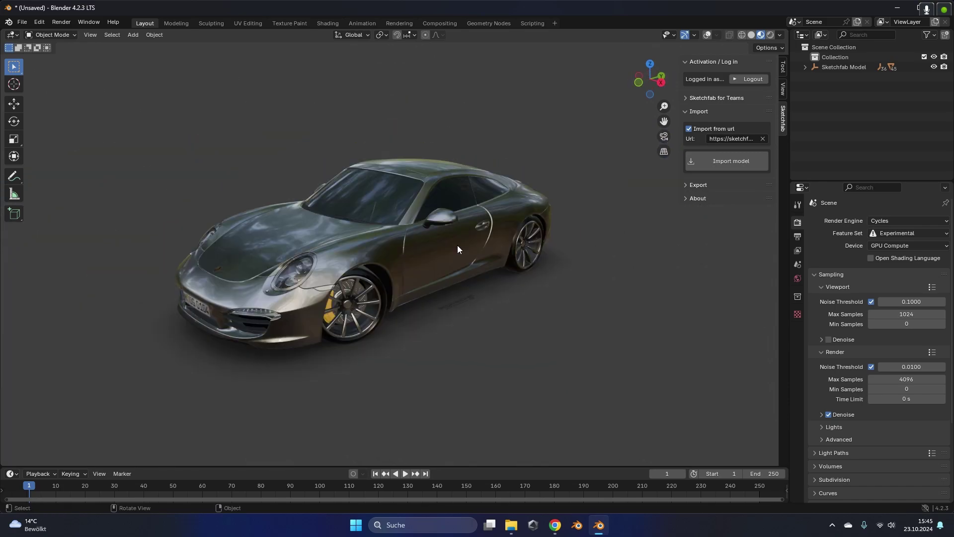